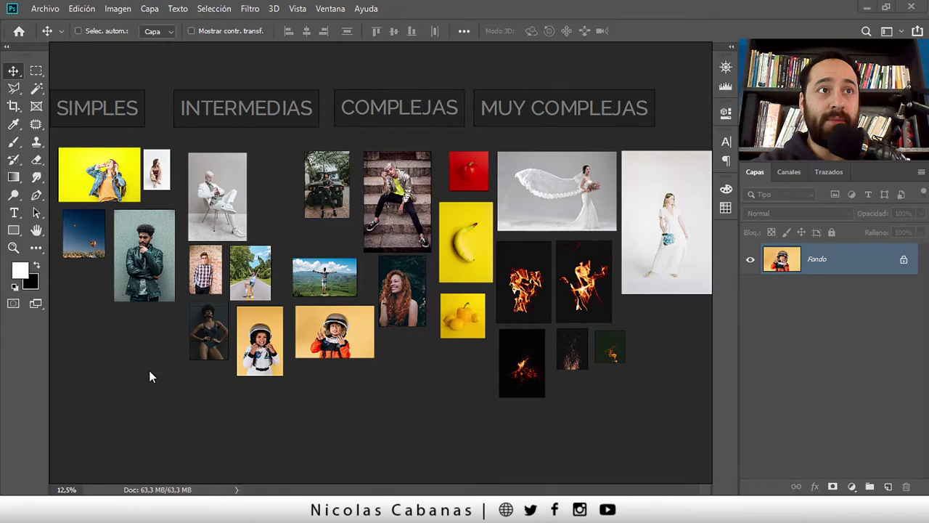
# Zoom in on the Simples column of example photos.
pyautogui.keyDown('alt'); pyautogui.scroll(1, 167, 367); pyautogui.keyUp('alt')
pyautogui.keyDown('alt'); pyautogui.scroll(1, 305, 401); pyautogui.keyUp('alt')
pyautogui.keyDown('alt'); pyautogui.scroll(1, 230, 119); pyautogui.keyUp('alt')
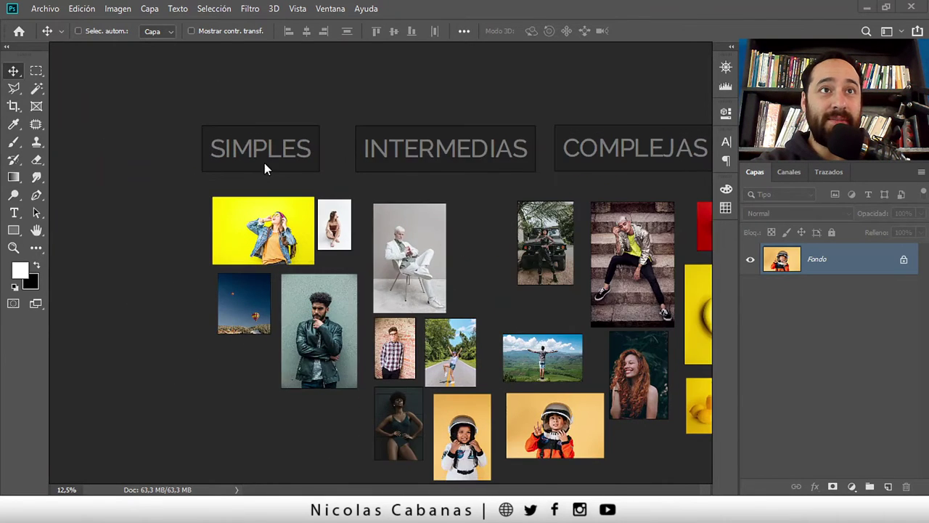
pyautogui.keyDown('alt'); pyautogui.scroll(1, 265, 163); pyautogui.keyUp('alt')
pyautogui.keyDown('alt'); pyautogui.scroll(1, 312, 240); pyautogui.keyUp('alt')
pyautogui.scroll(-1, 324, 232)
pyautogui.scroll(-1, 333, 222)
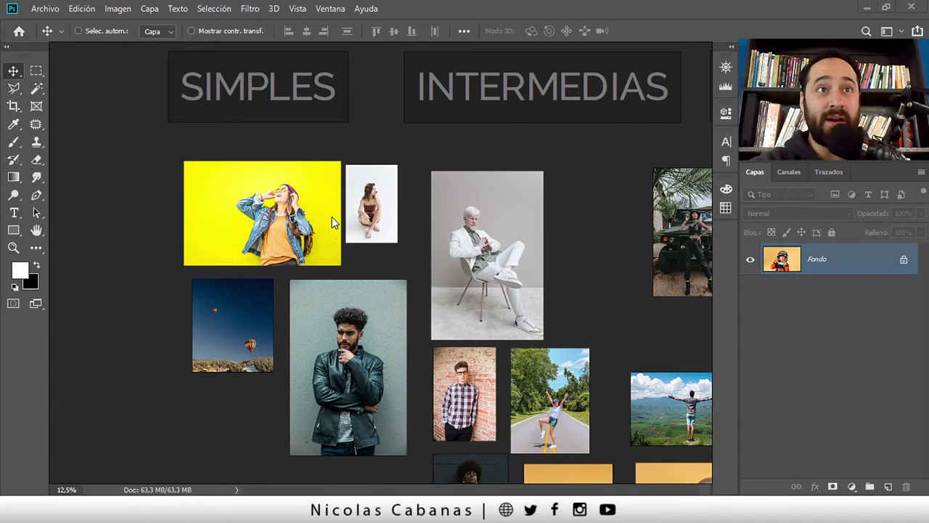
# Inspect the balloon shot, then pan and zoom onto the leather-jacket portrait.
pyautogui.keyDown('alt'); pyautogui.scroll(1, 265, 216); pyautogui.keyUp('alt')
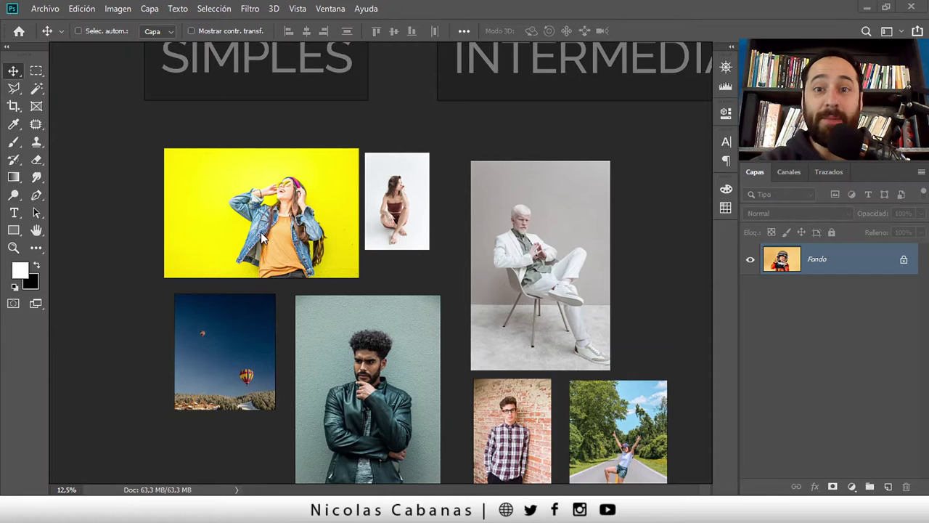
pyautogui.keyDown('alt'); pyautogui.scroll(1, 262, 243); pyautogui.keyUp('alt')
pyautogui.scroll(-1, 254, 231)
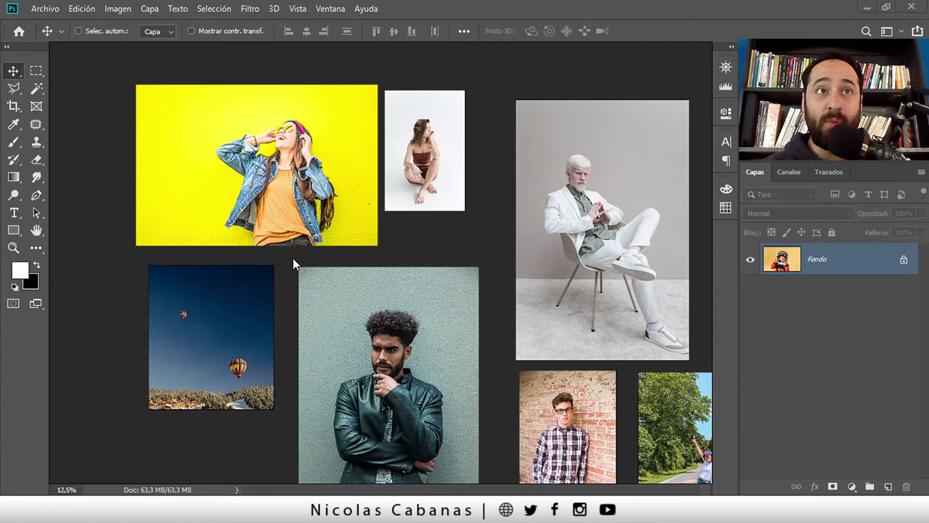
pyautogui.keyDown('alt'); pyautogui.scroll(1, 182, 196); pyautogui.keyUp('alt')
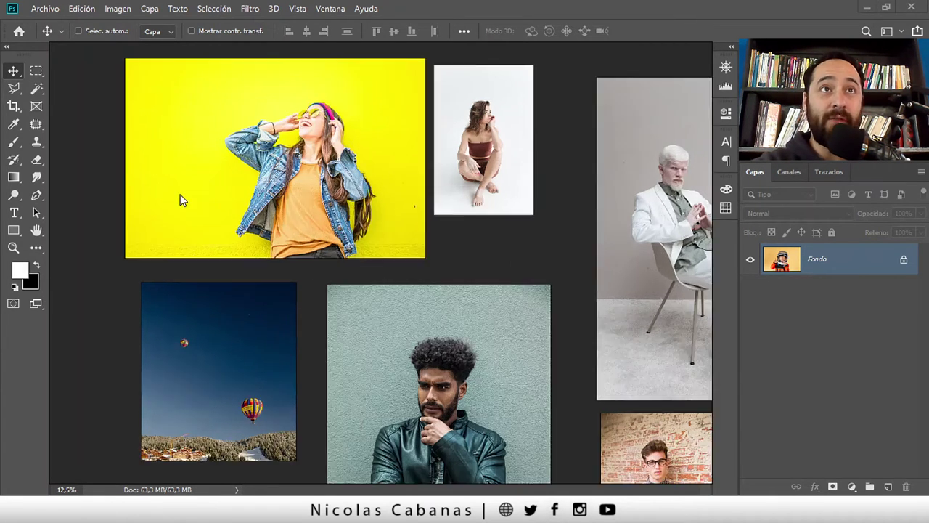
pyautogui.scroll(-2, 328, 227)
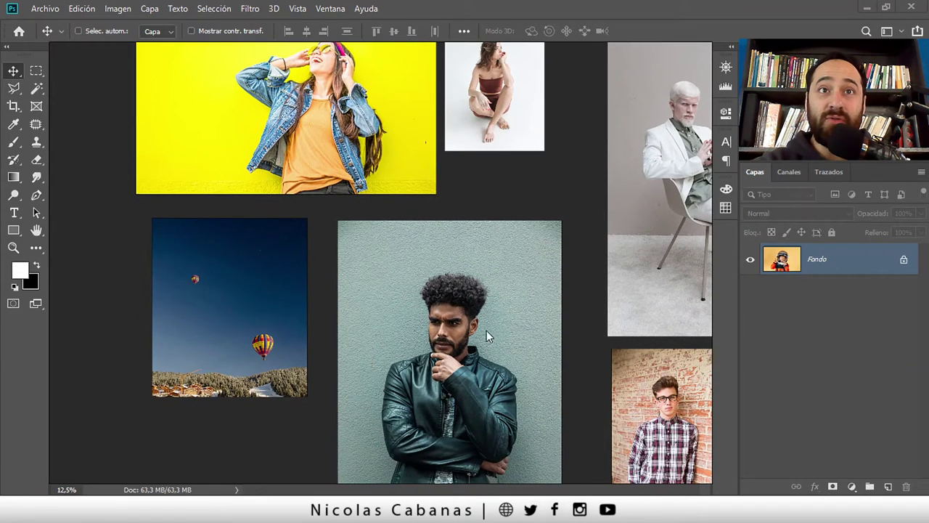
pyautogui.moveTo(487, 331); pyautogui.dragTo(435, 284)
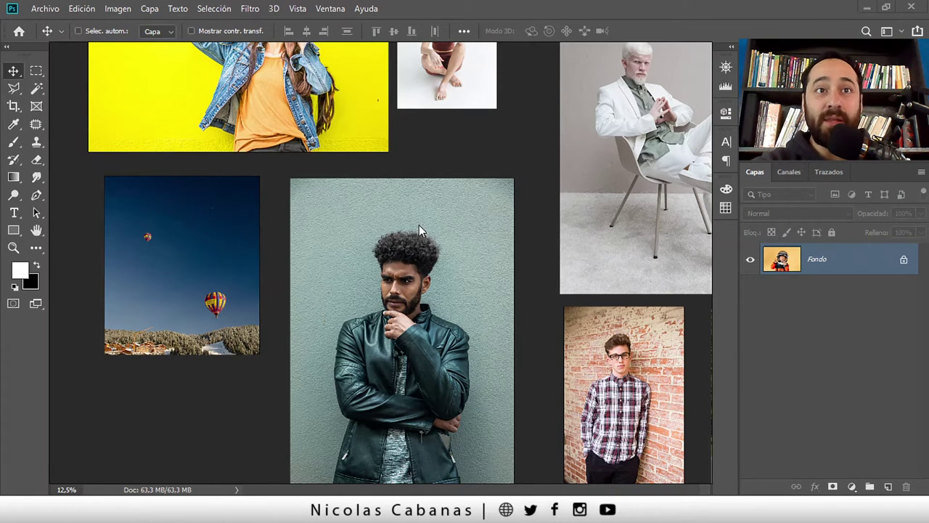
pyautogui.scroll(2, 435, 225)
pyautogui.scroll(1, 455, 220)
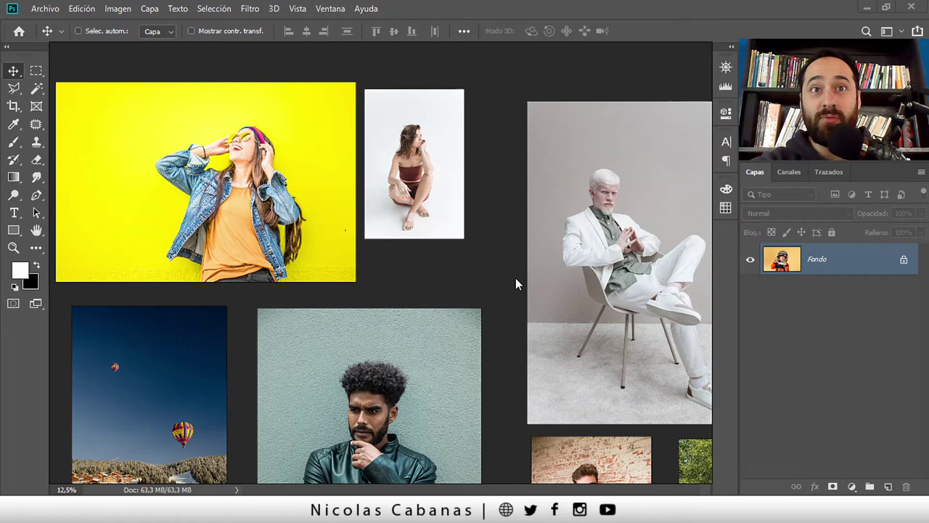
# Zoom out and pan over to the Intermedias plaid-shirt and road photos.
pyautogui.scroll(-2, 334, 263)
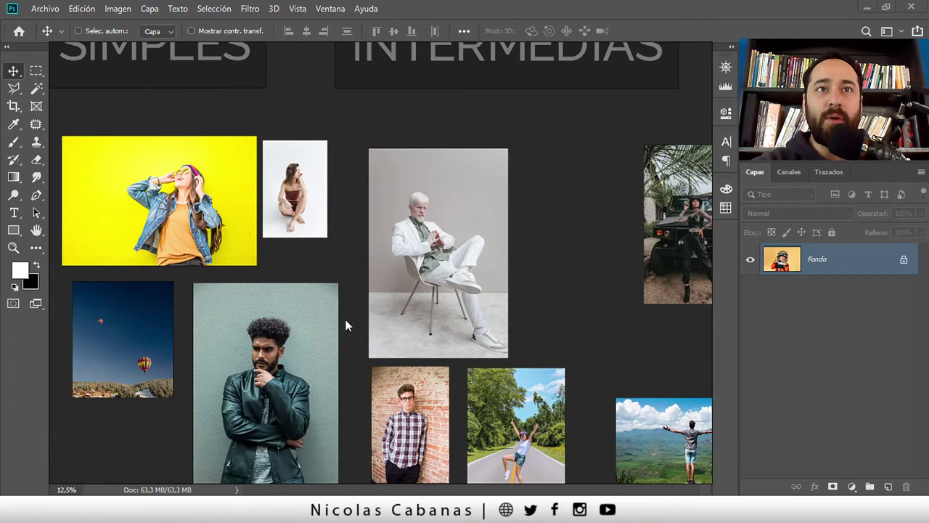
pyautogui.scroll(-1, 346, 325)
pyautogui.moveTo(346, 325); pyautogui.dragTo(270, 303)
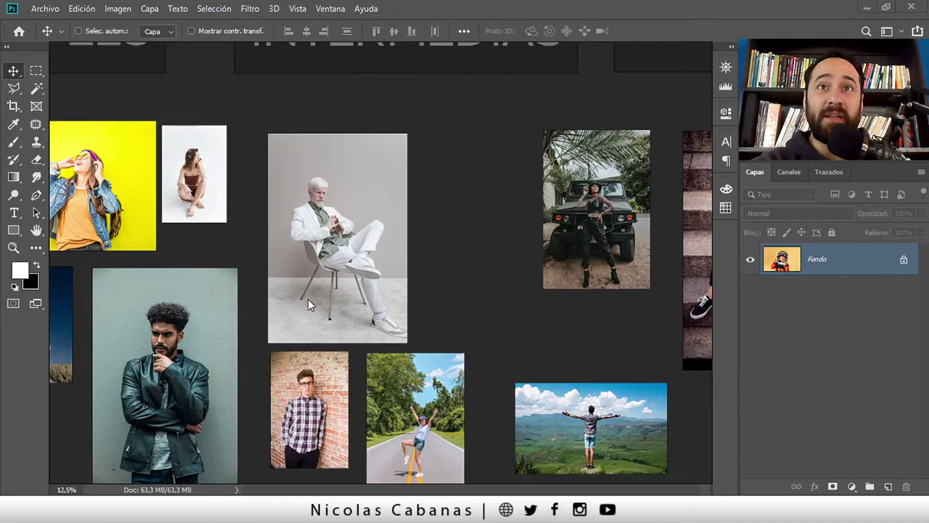
pyautogui.scroll(1, 305, 299)
pyautogui.moveTo(333, 314); pyautogui.dragTo(323, 263)
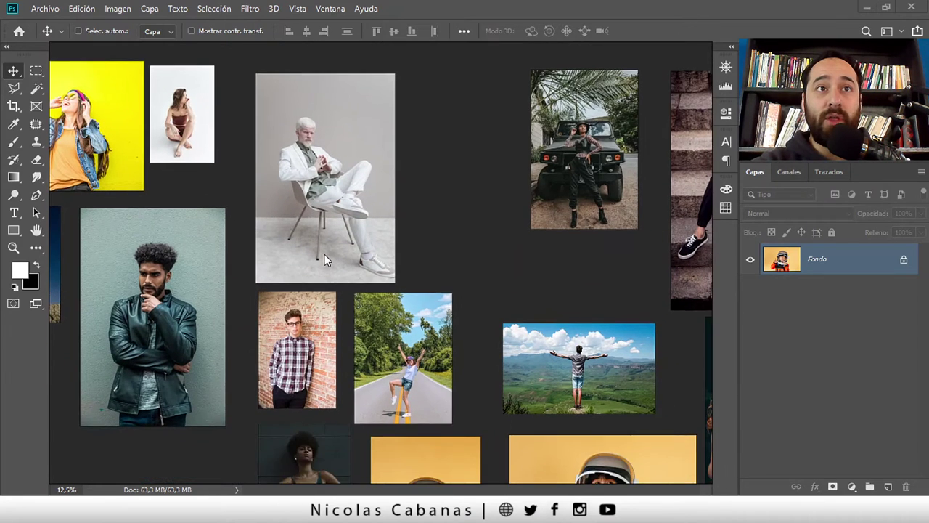
pyautogui.scroll(1, 310, 182)
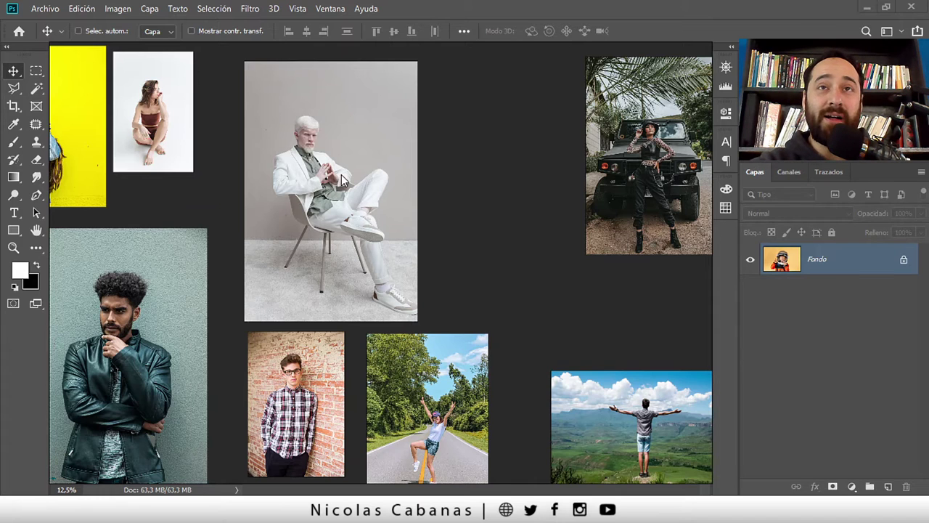
pyautogui.moveTo(430, 322); pyautogui.dragTo(423, 181)
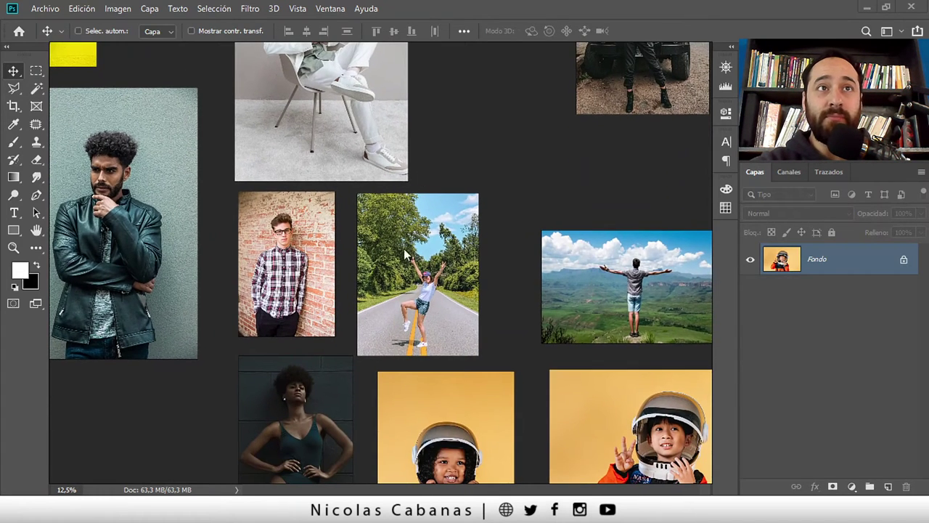
# Zoom in to inspect the woman-on-the-road photo closely.
pyautogui.scroll(1, 288, 280)
pyautogui.scroll(1, 290, 261)
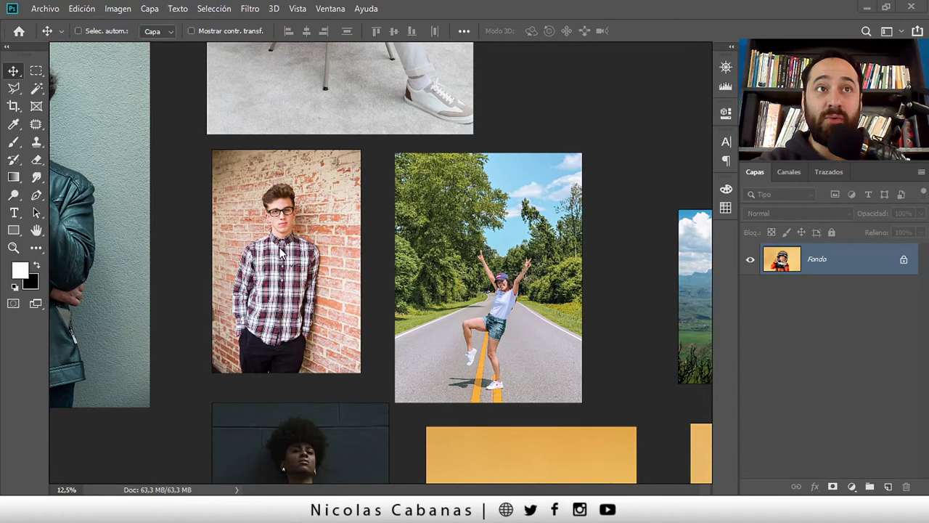
pyautogui.scroll(1, 284, 251)
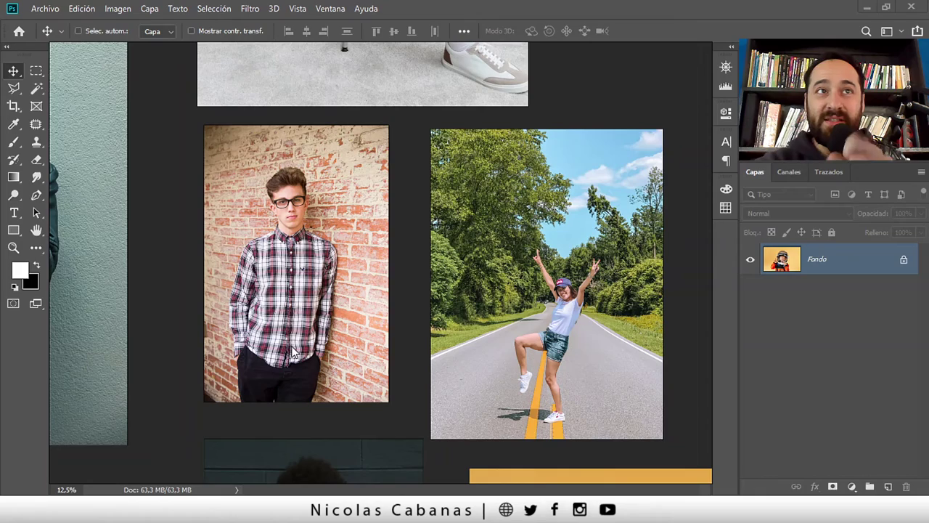
pyautogui.scroll(-1, 445, 348)
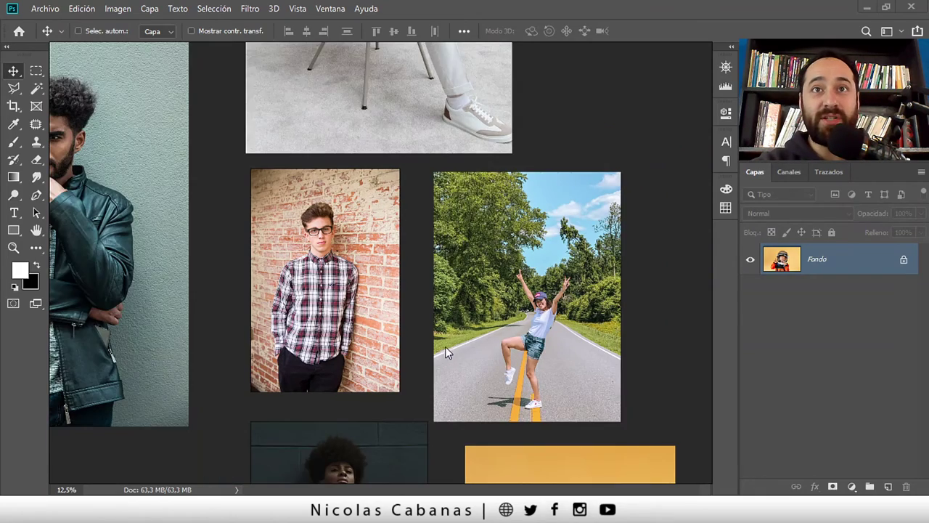
pyautogui.scroll(-1, 412, 303)
pyautogui.hscroll(1, 411, 302)
pyautogui.scroll(1, 470, 255)
pyautogui.scroll(1, 524, 276)
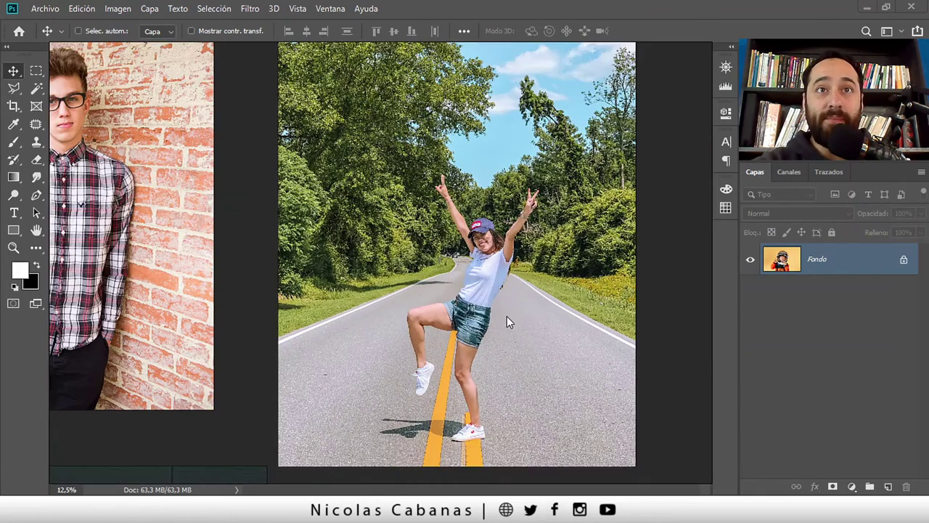
pyautogui.scroll(-1, 504, 317)
pyautogui.scroll(-1, 504, 326)
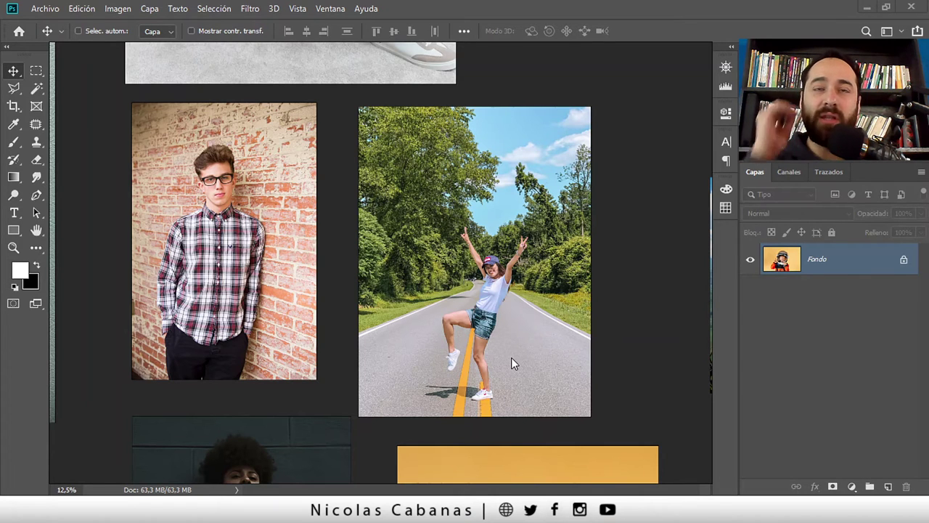
# Pan down and centre the swimsuit woman and astronaut child photos.
pyautogui.scroll(-1, 511, 358)
pyautogui.moveTo(484, 376); pyautogui.dragTo(472, 184)
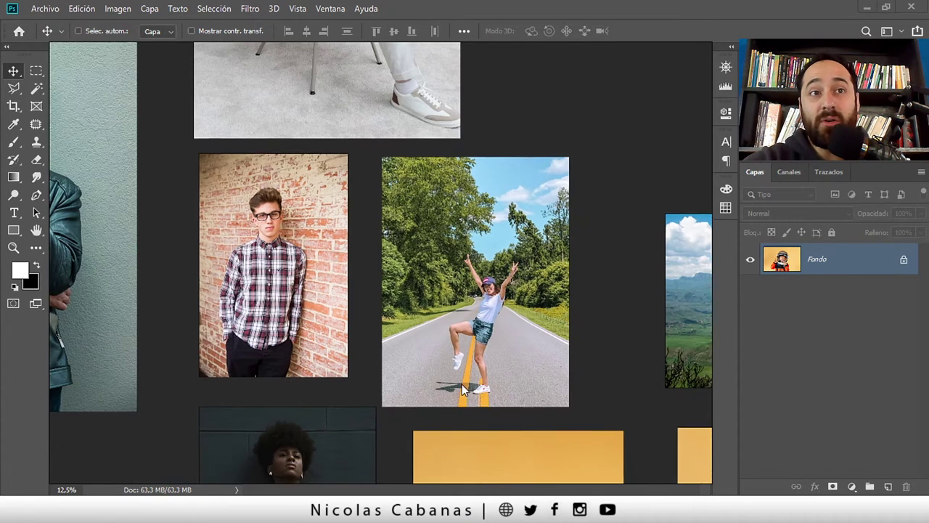
pyautogui.scroll(1, 248, 357)
pyautogui.moveTo(292, 307); pyautogui.dragTo(308, 271)
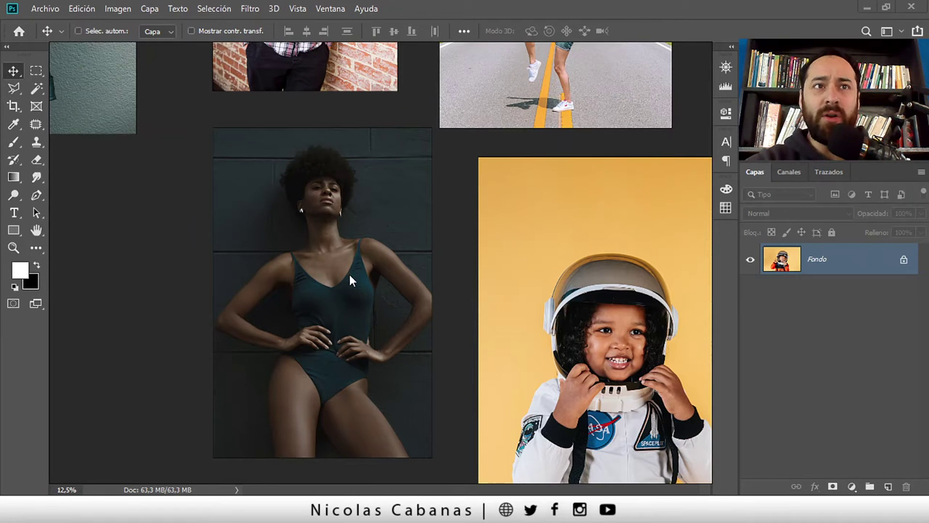
# Centre the first astronaut child beside the orange-suited boy on yellow.
pyautogui.hscroll(3, 378, 334)
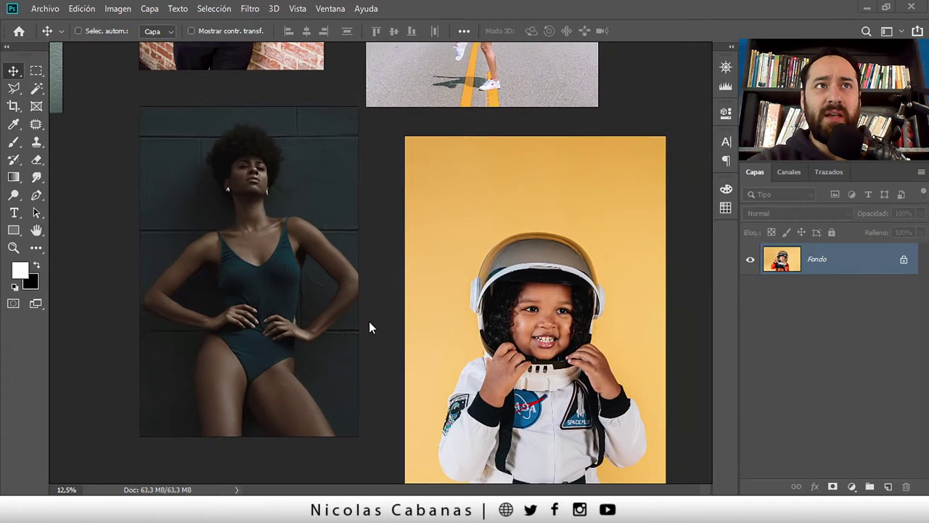
pyautogui.hscroll(1, 364, 326)
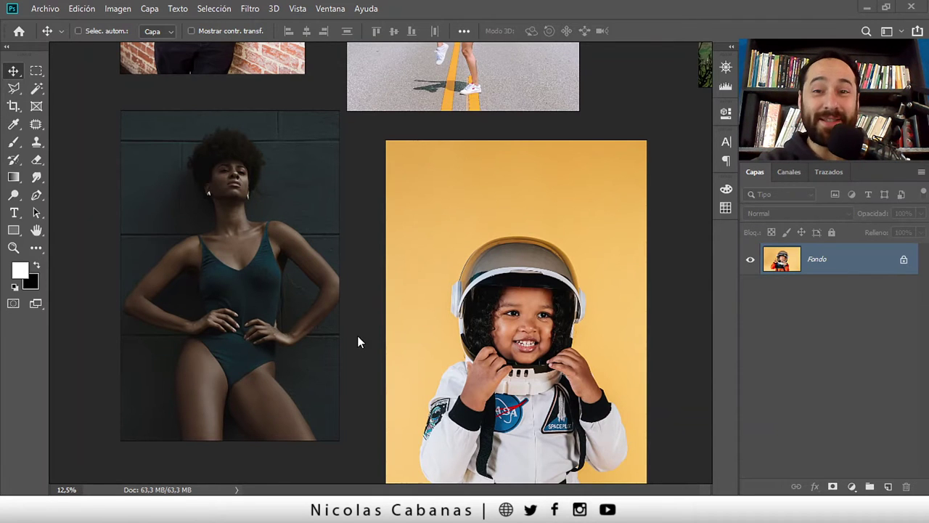
pyautogui.moveTo(357, 336); pyautogui.dragTo(245, 282)
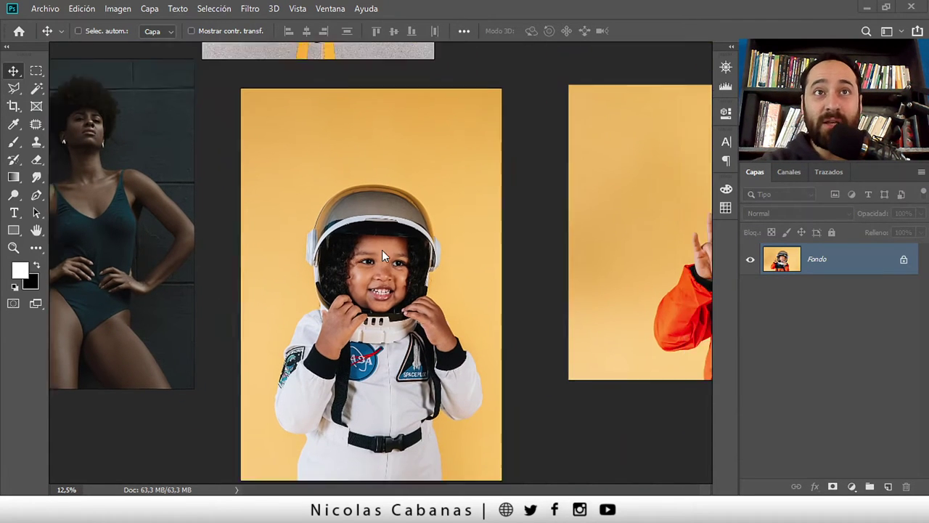
pyautogui.hscroll(8, 288, 313)
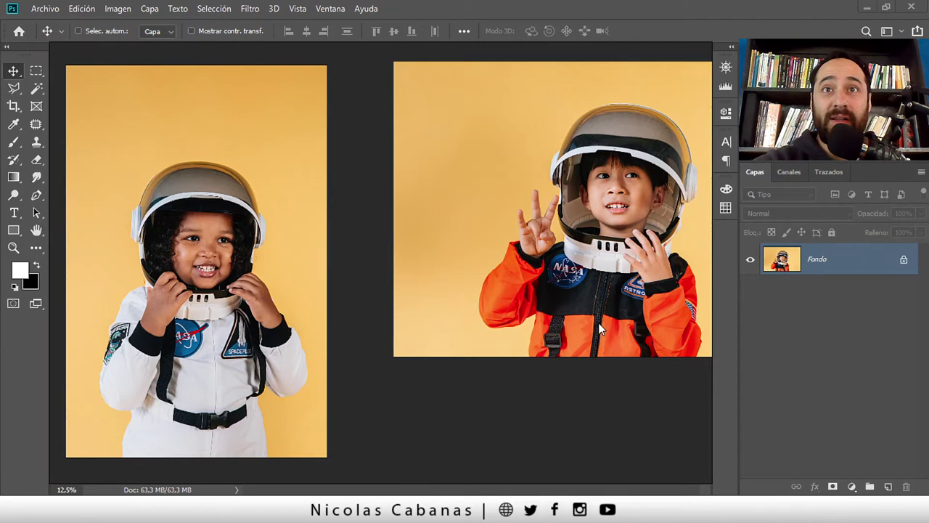
pyautogui.scroll(-1, 559, 324)
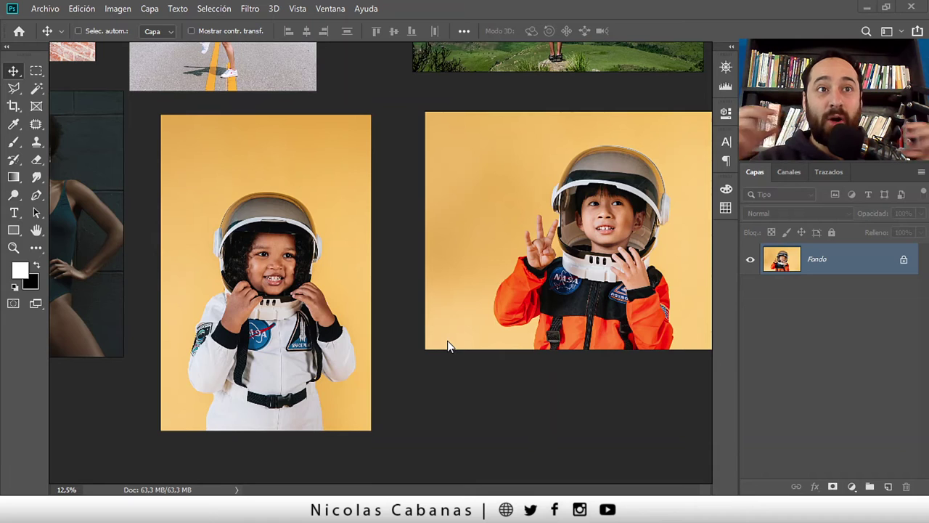
# Pan across the upper Intermedias row to the road, hilltop and outstretched-arms photos.
pyautogui.scroll(-1, 447, 341)
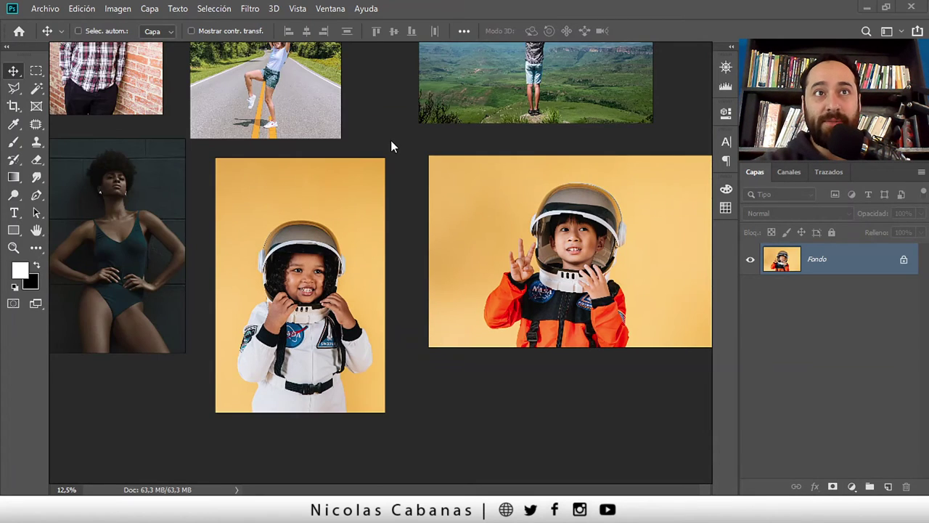
pyautogui.moveTo(390, 140); pyautogui.dragTo(364, 314)
pyautogui.moveTo(427, 244); pyautogui.dragTo(292, 352)
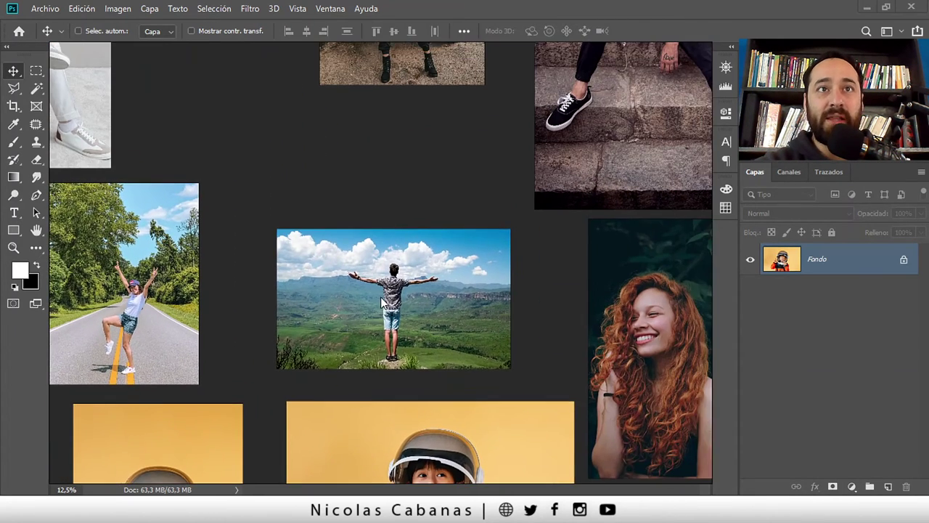
pyautogui.moveTo(430, 301); pyautogui.dragTo(310, 274)
pyautogui.scroll(1, 310, 275)
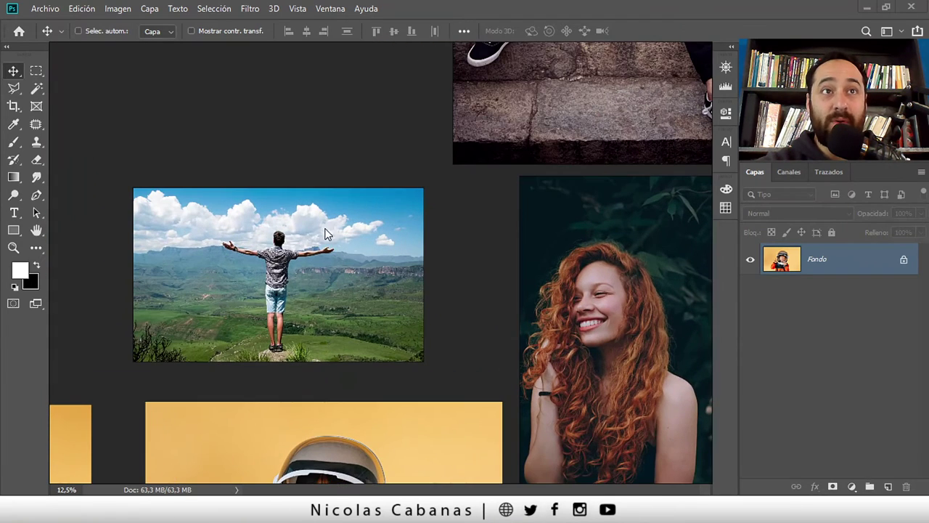
pyautogui.scroll(-1, 458, 366)
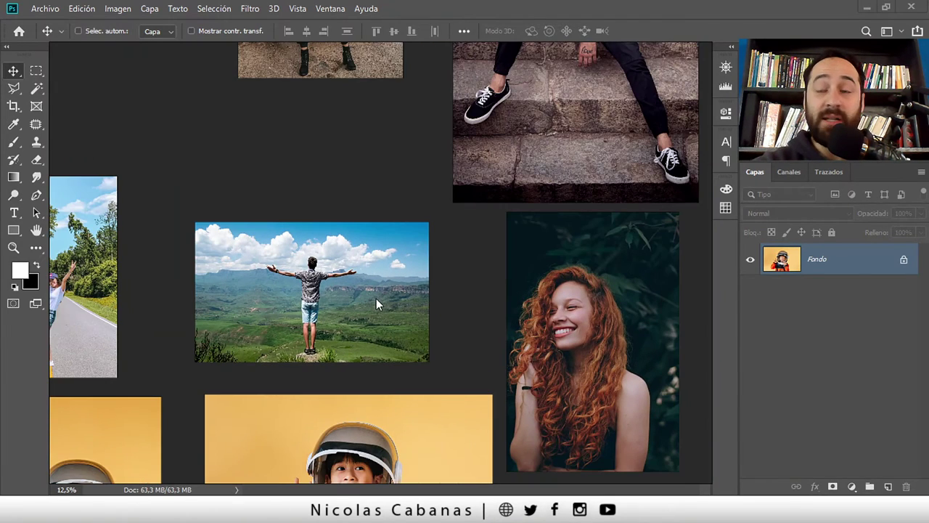
# Centre the curly-haired redhead photo, then reveal the category labels.
pyautogui.moveTo(395, 307); pyautogui.dragTo(355, 276)
pyautogui.scroll(1, 586, 375)
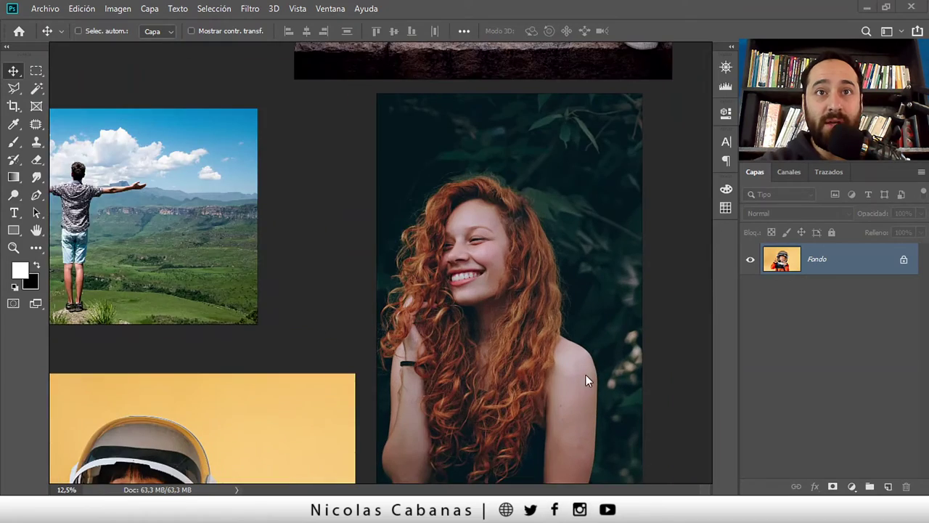
pyautogui.moveTo(477, 315); pyautogui.dragTo(469, 295)
pyautogui.scroll(-4, 489, 294)
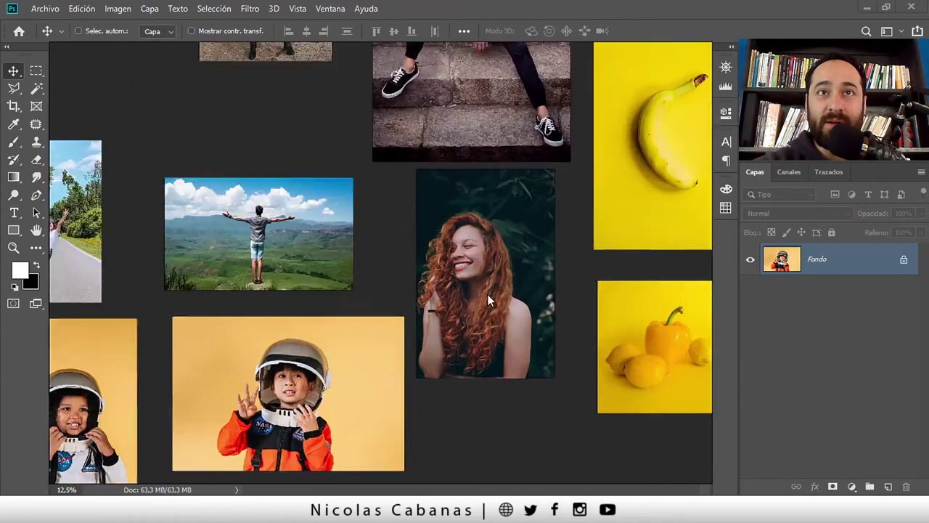
pyautogui.moveTo(438, 145)
pyautogui.mouseDown()
pyautogui.moveTo(364, 375)
pyautogui.moveTo(407, 273)
pyautogui.mouseUp()
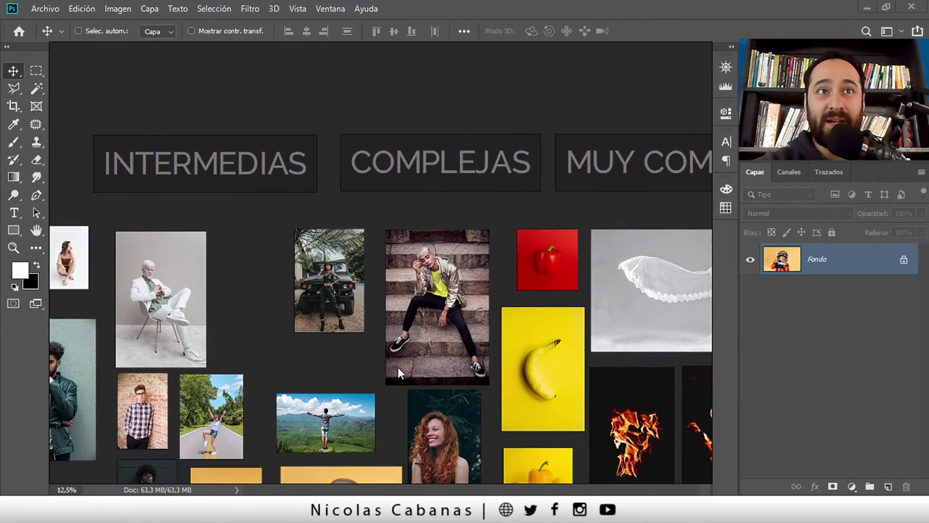
# Zoom in until the redhead, banana and yellow pepper photos fill the view.
pyautogui.scroll(1, 391, 362)
pyautogui.scroll(1, 390, 362)
pyautogui.scroll(1, 391, 362)
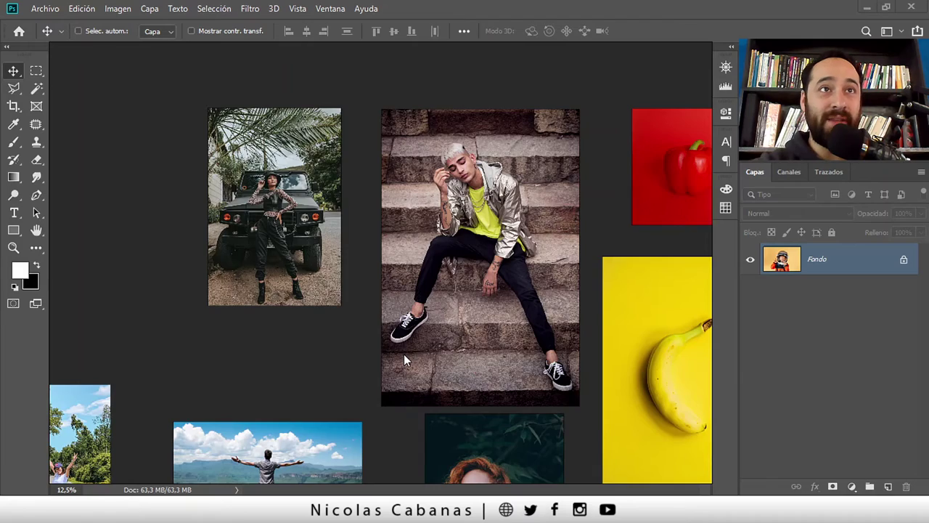
pyautogui.scroll(2, 237, 174)
pyautogui.scroll(1, 238, 174)
pyautogui.scroll(1, 266, 244)
pyautogui.scroll(1, 305, 325)
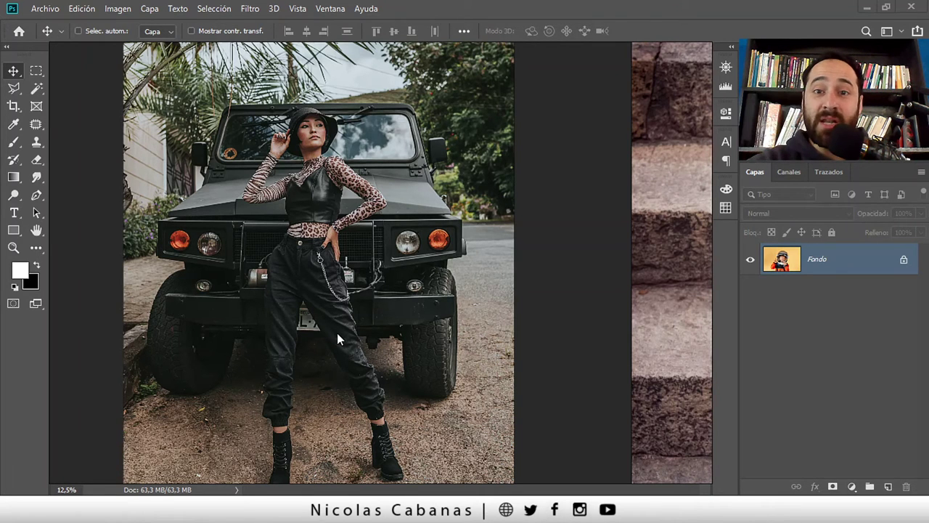
pyautogui.scroll(-3, 578, 372)
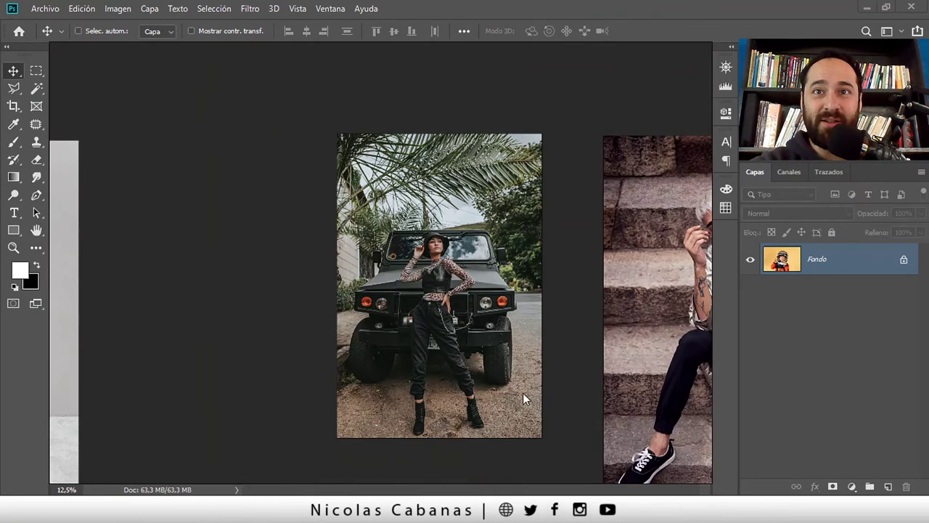
pyautogui.scroll(-5, 523, 392)
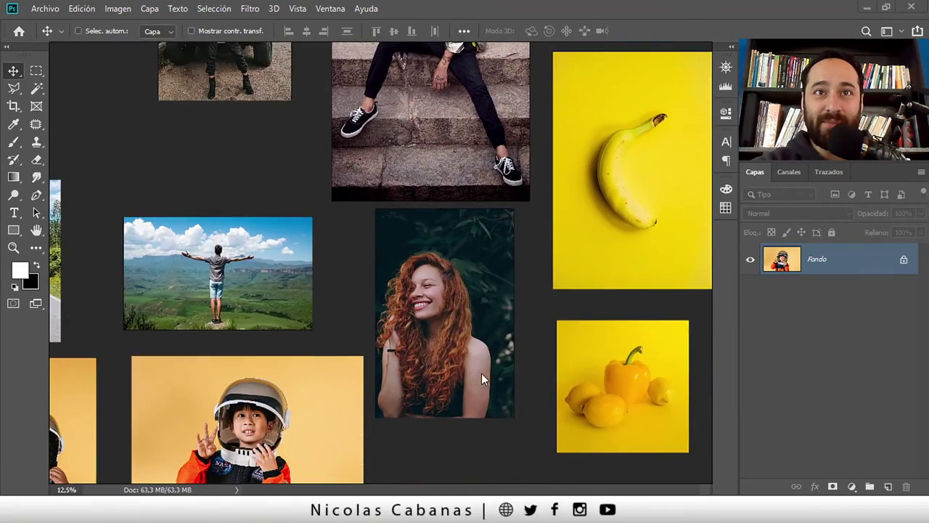
pyautogui.scroll(2, 481, 373)
pyautogui.scroll(2, 465, 390)
pyautogui.scroll(1, 463, 355)
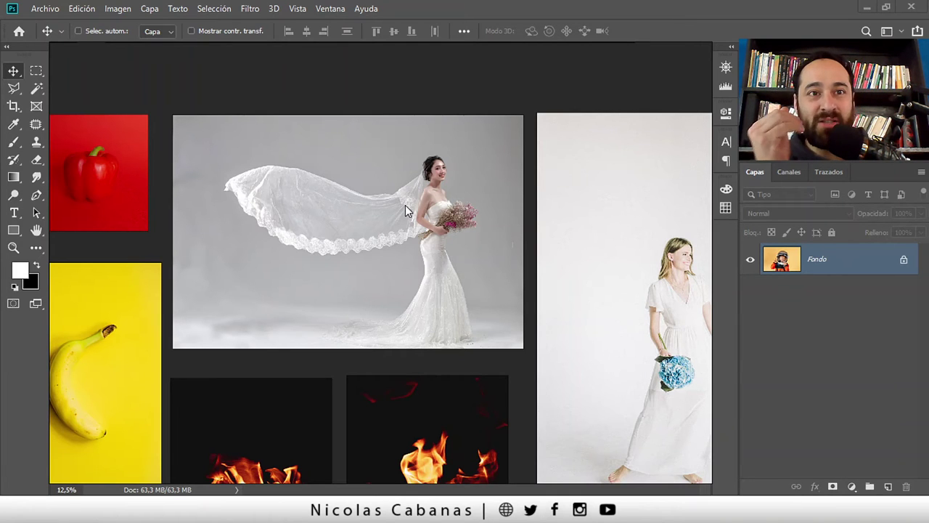
# Zoom in close on the bride's flowing veil and nudge the photo into position.
pyautogui.scroll(2, 366, 242)
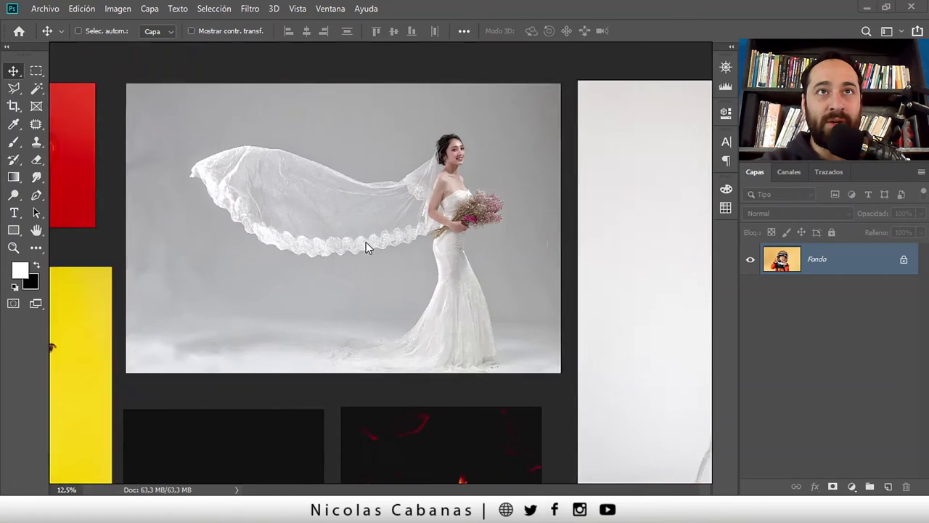
pyautogui.scroll(2, 359, 226)
pyautogui.scroll(2, 364, 246)
pyautogui.scroll(2, 364, 241)
pyautogui.scroll(1, 381, 232)
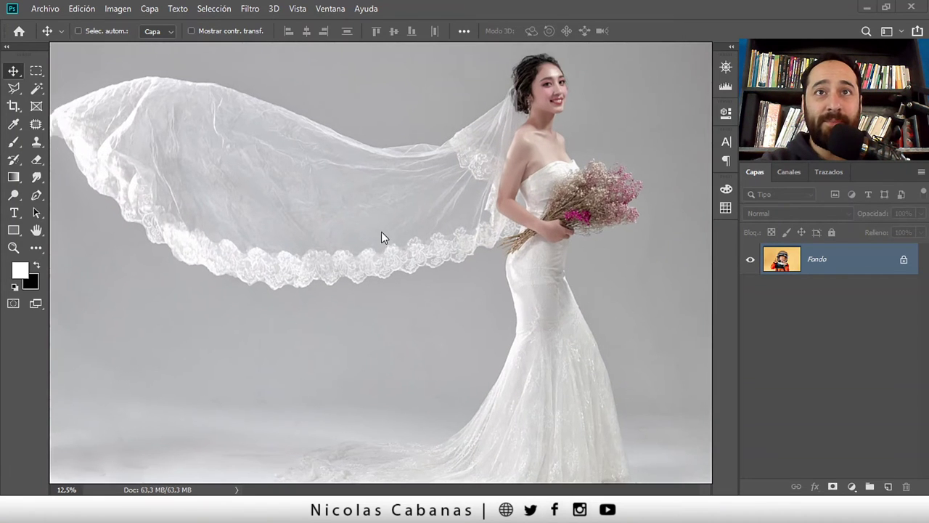
pyautogui.scroll(1, 429, 248)
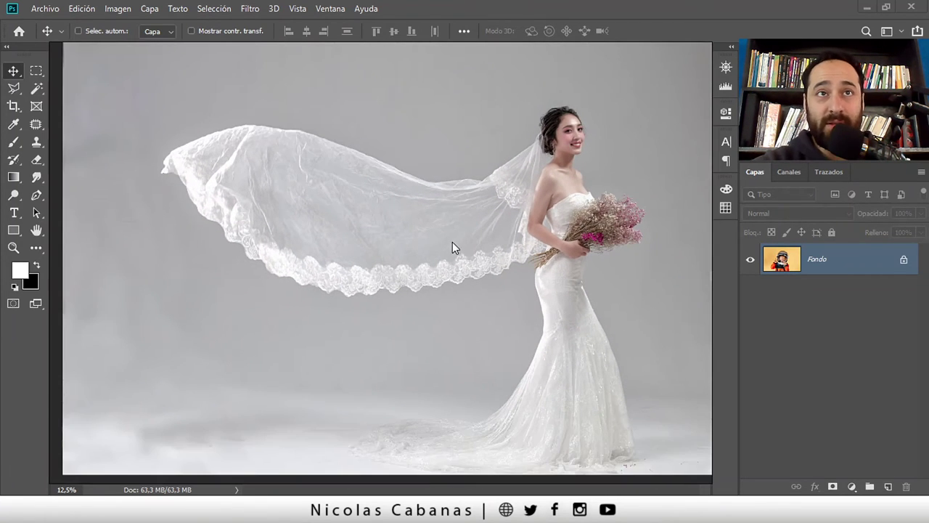
pyautogui.moveTo(465, 261); pyautogui.dragTo(438, 282)
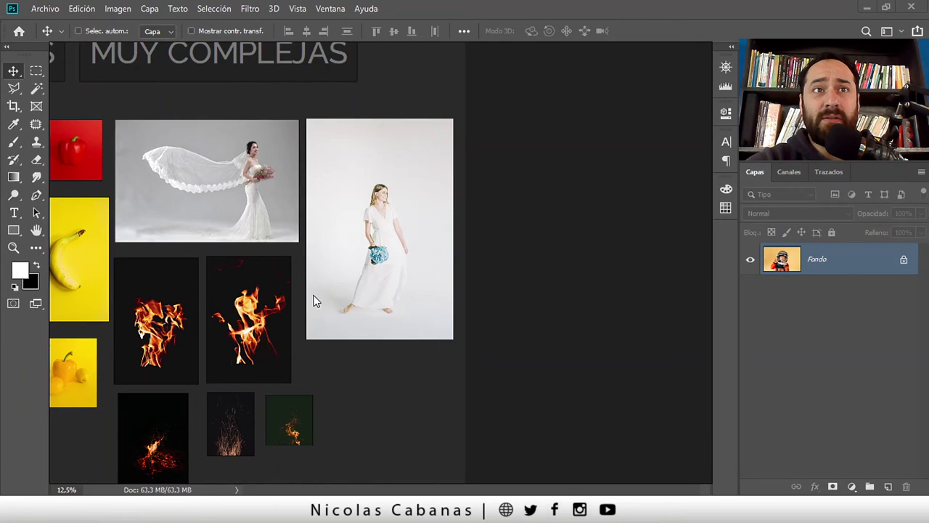
# Zoom out to show all difficulty groups plus the HERRAMIENTAS heading.
pyautogui.hscroll(-5, 350, 284)
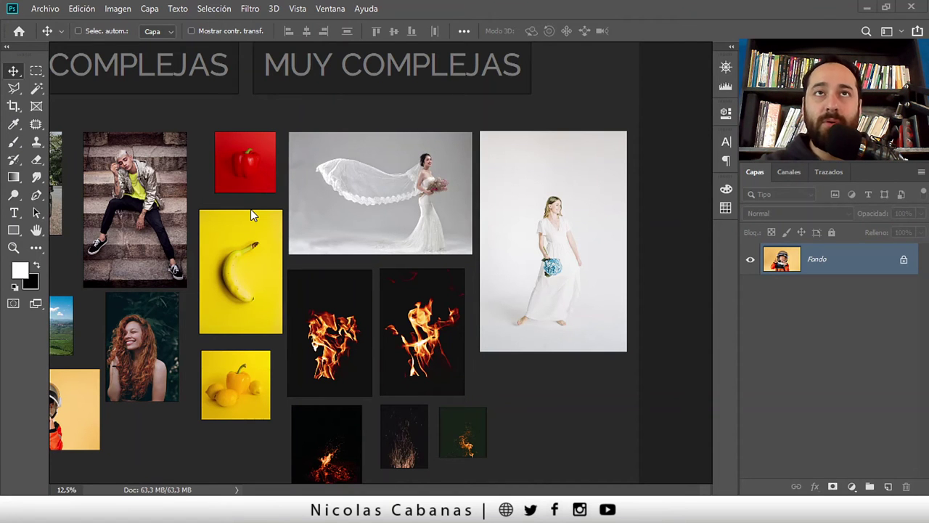
pyautogui.scroll(-1, 251, 209)
pyautogui.scroll(-1, 200, 274)
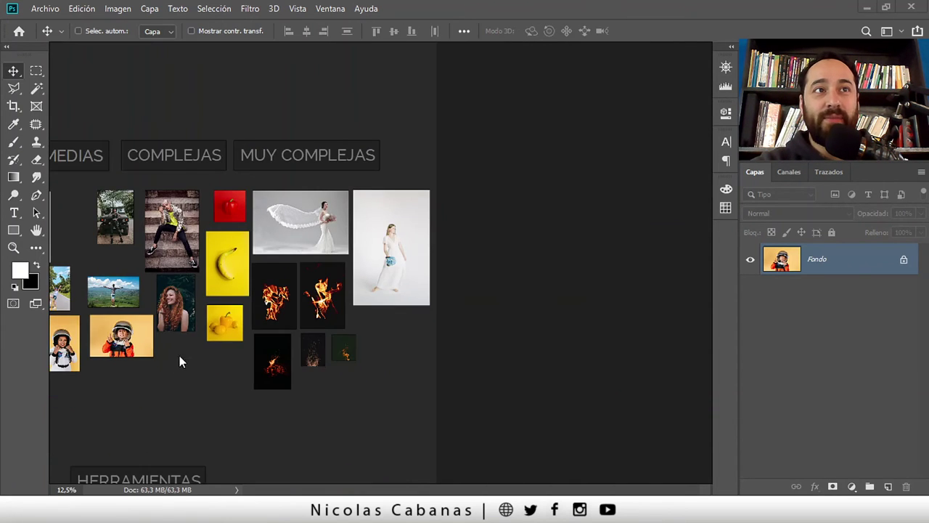